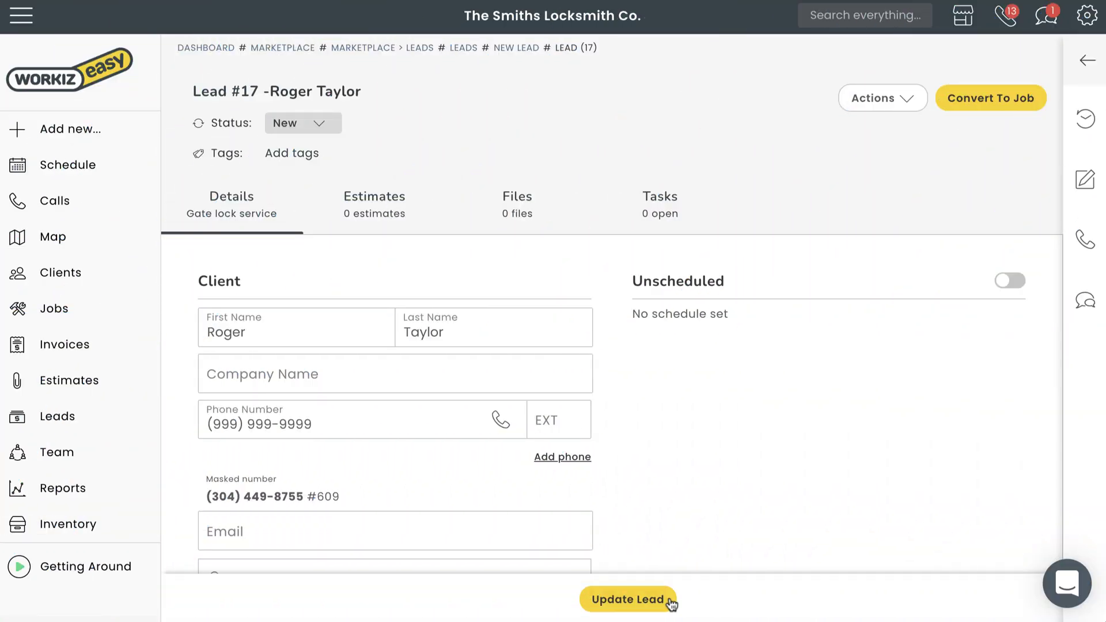
- Check the lead's status options, leaving it New, and open its tags list
click(332, 130)
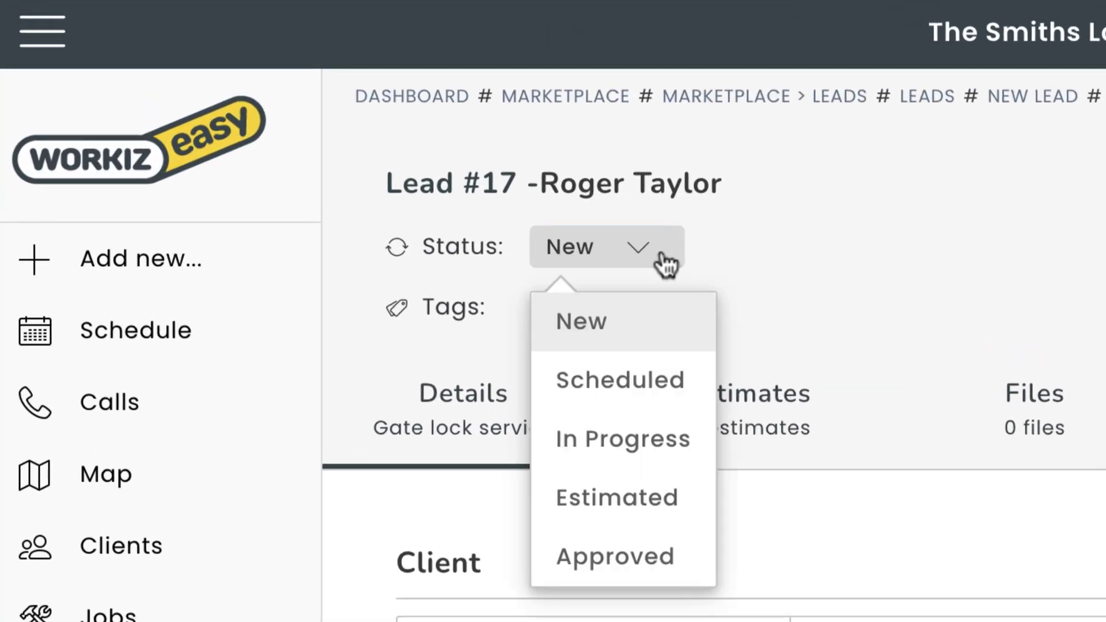
click(637, 312)
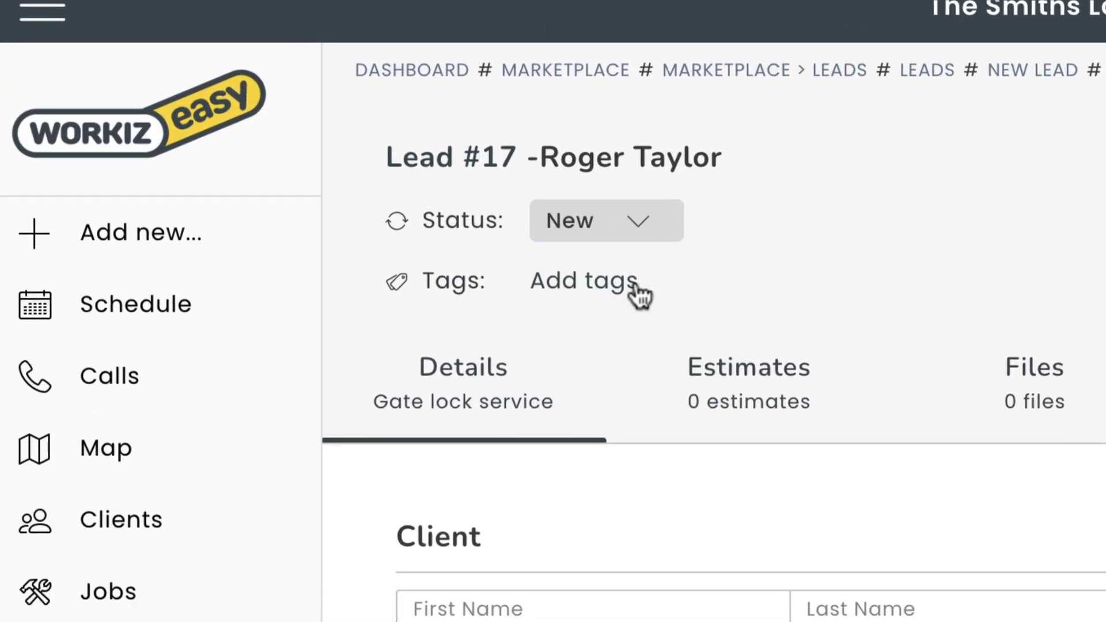
click(634, 309)
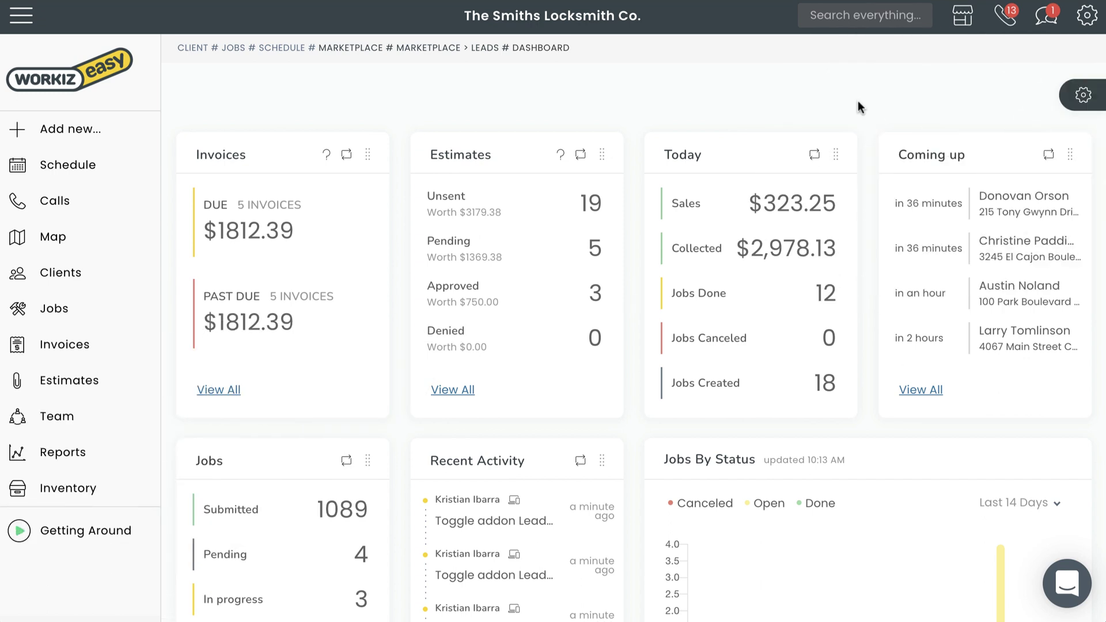
- Activate the Leads add-on from the Marketplace and go to the Leads list
click(962, 19)
scroll(958, 29, down, 15)
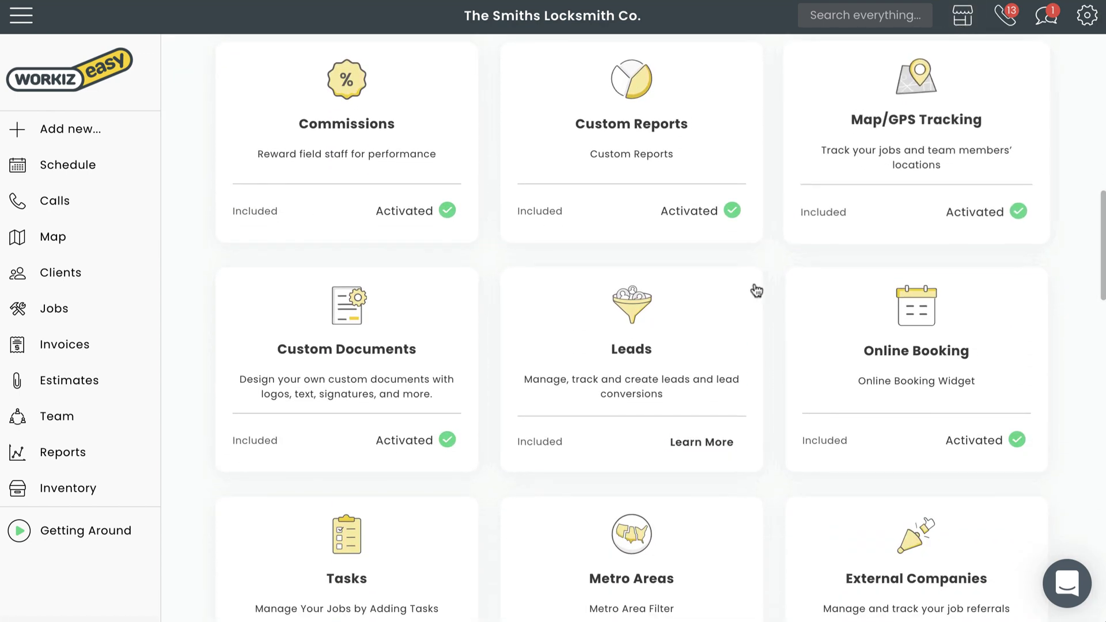
click(726, 323)
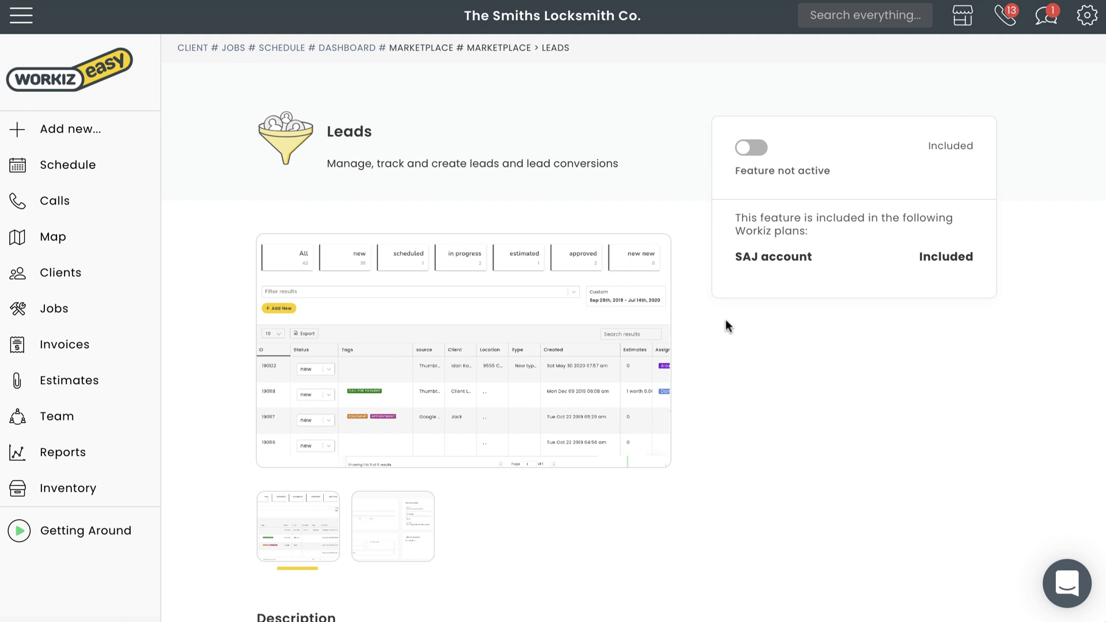
click(741, 150)
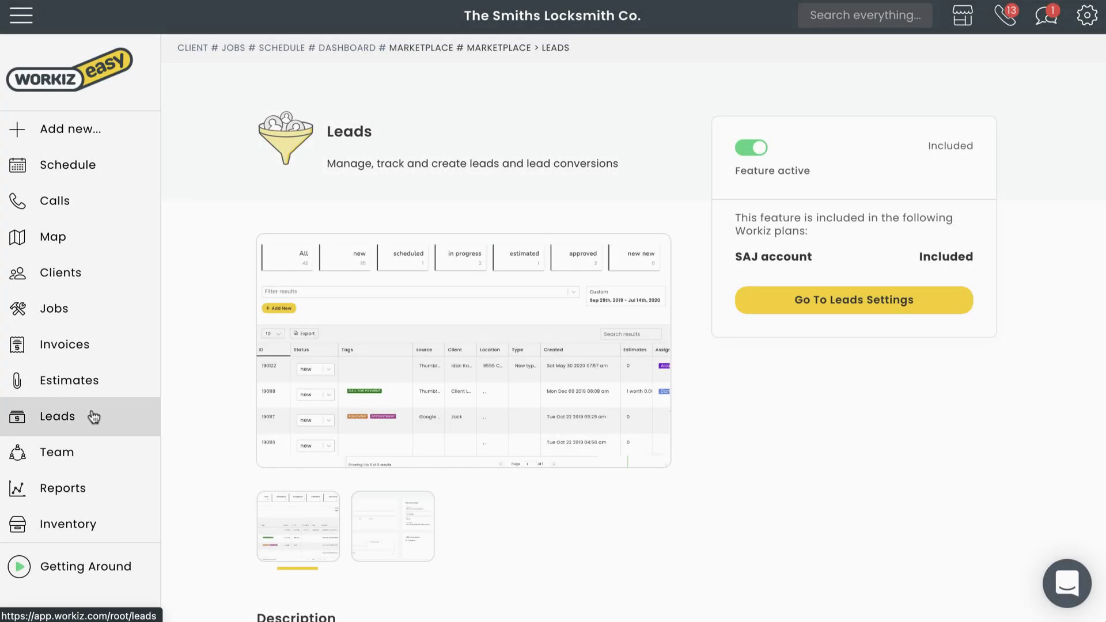
click(93, 416)
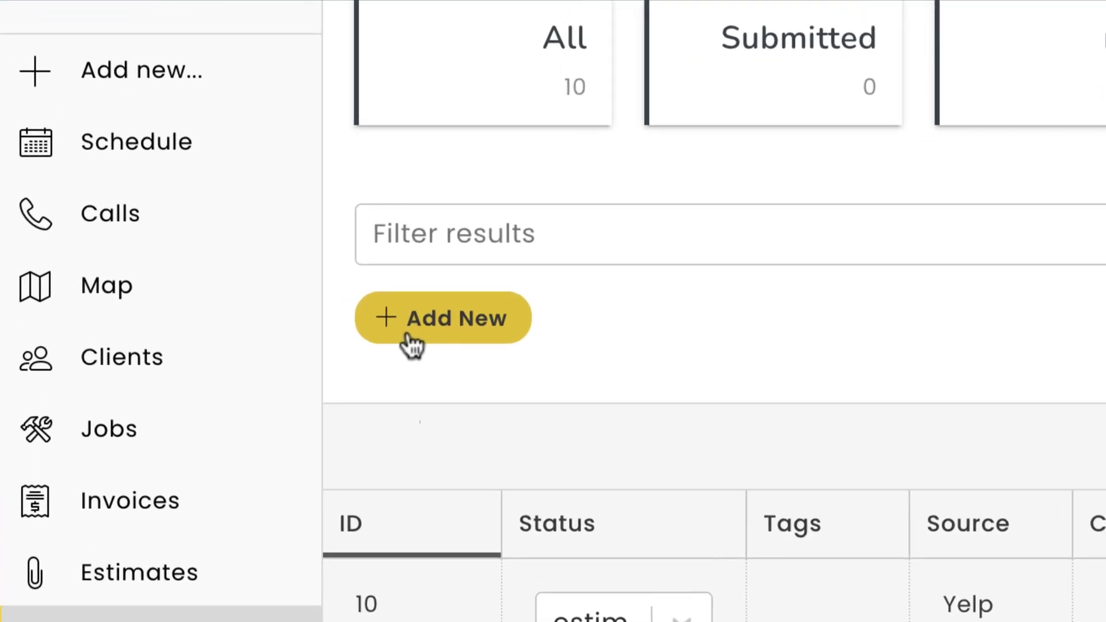
- Start a new lead and enter the client's full name and phone number
click(410, 340)
click(262, 244)
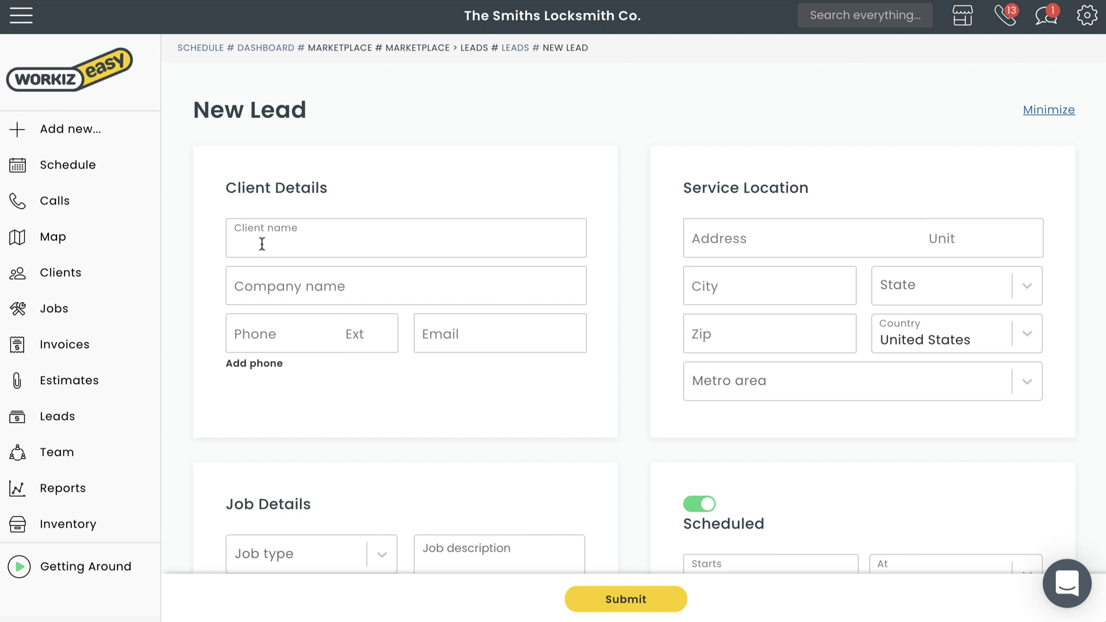
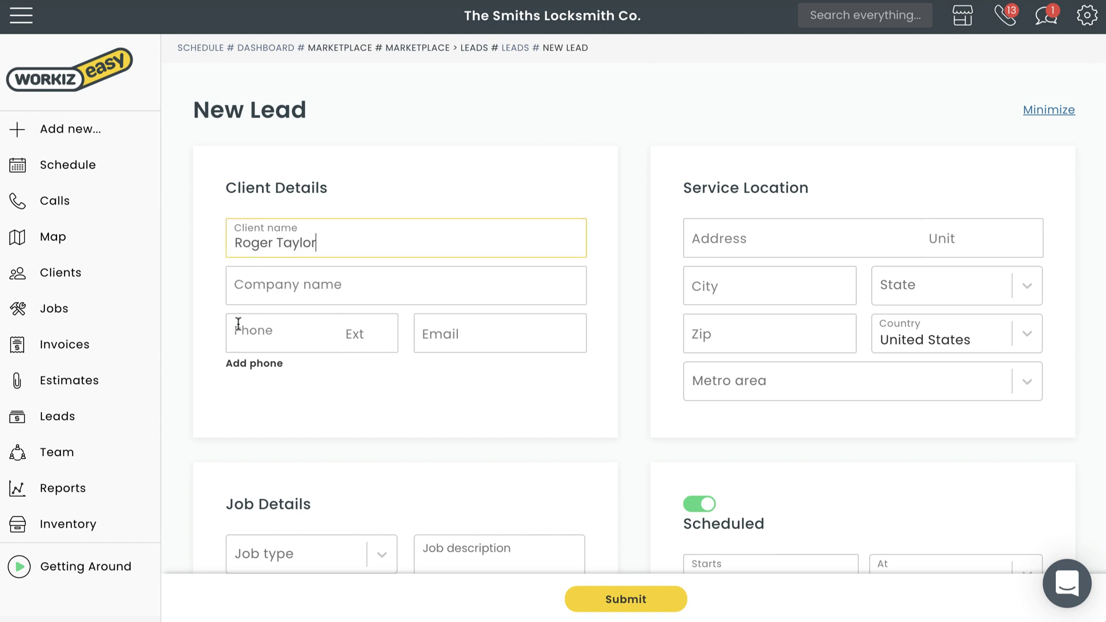
click(238, 324)
text(9999999999)
click(614, 344)
- Set job type Gate lock service, source Google, description 'Change locks for apartment complex with multiple entries'
scroll(612, 344, down, 3)
click(383, 382)
click(363, 492)
click(312, 394)
click(348, 459)
click(460, 361)
text(Change locks for apartment complex with multiple entries)
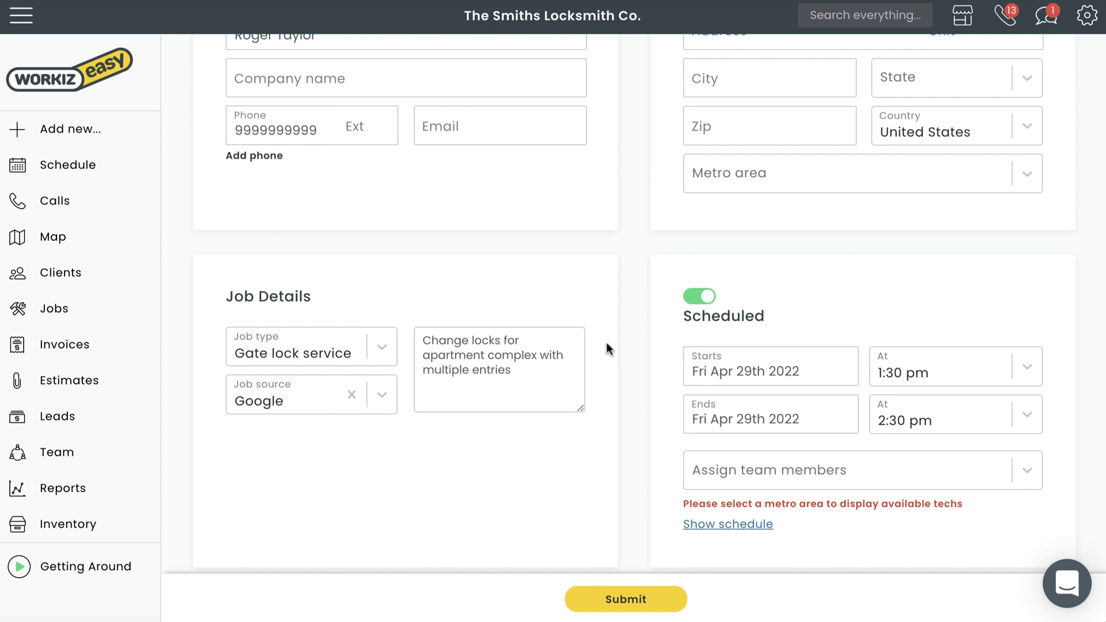
- Mark the lead unscheduled and submit it
scroll(607, 344, down, 1)
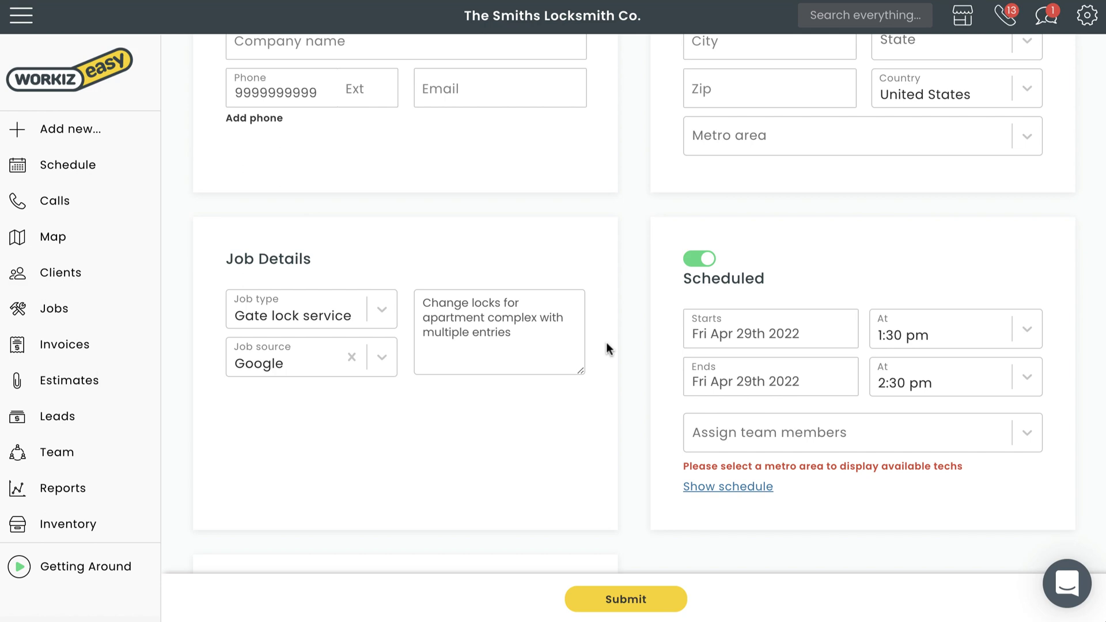
click(329, 119)
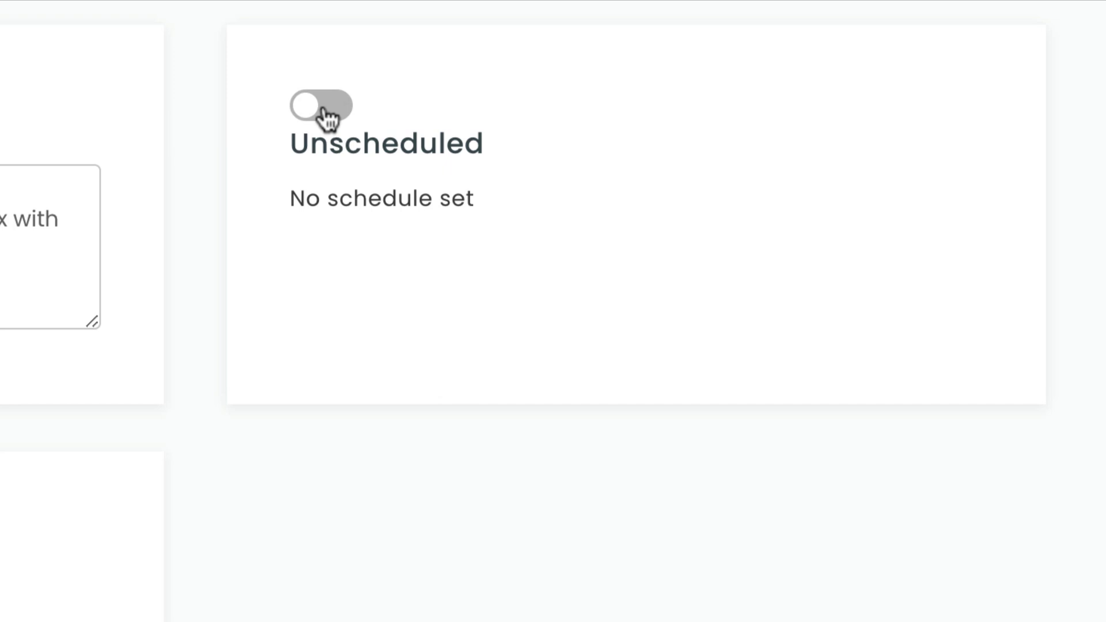
click(670, 602)
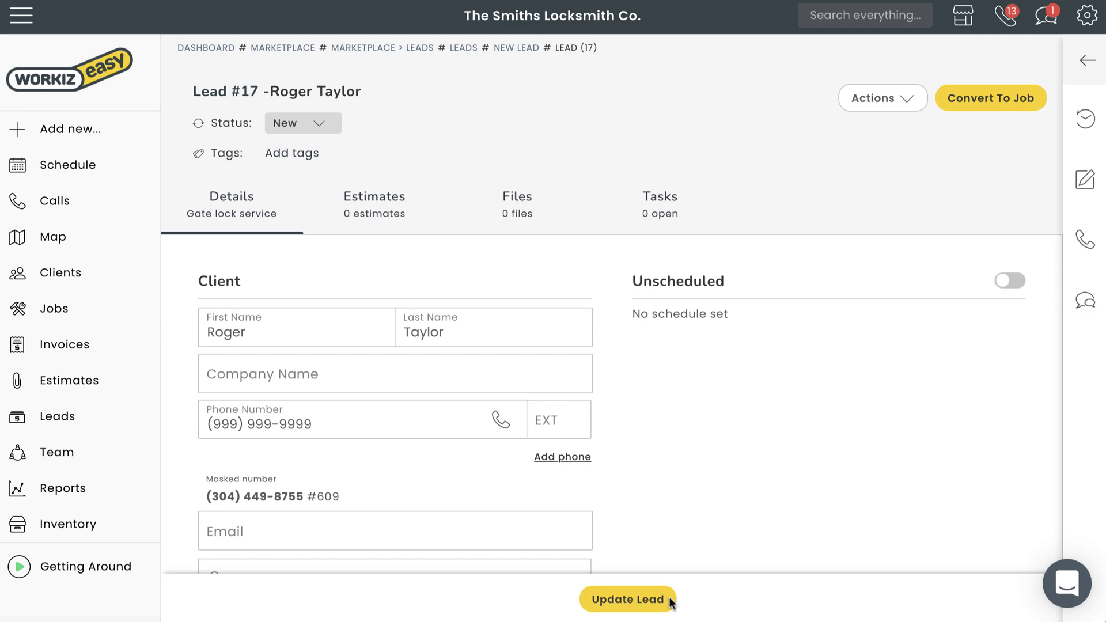
- Review the lead's status options and job tags, then start adding a new lead status
click(331, 128)
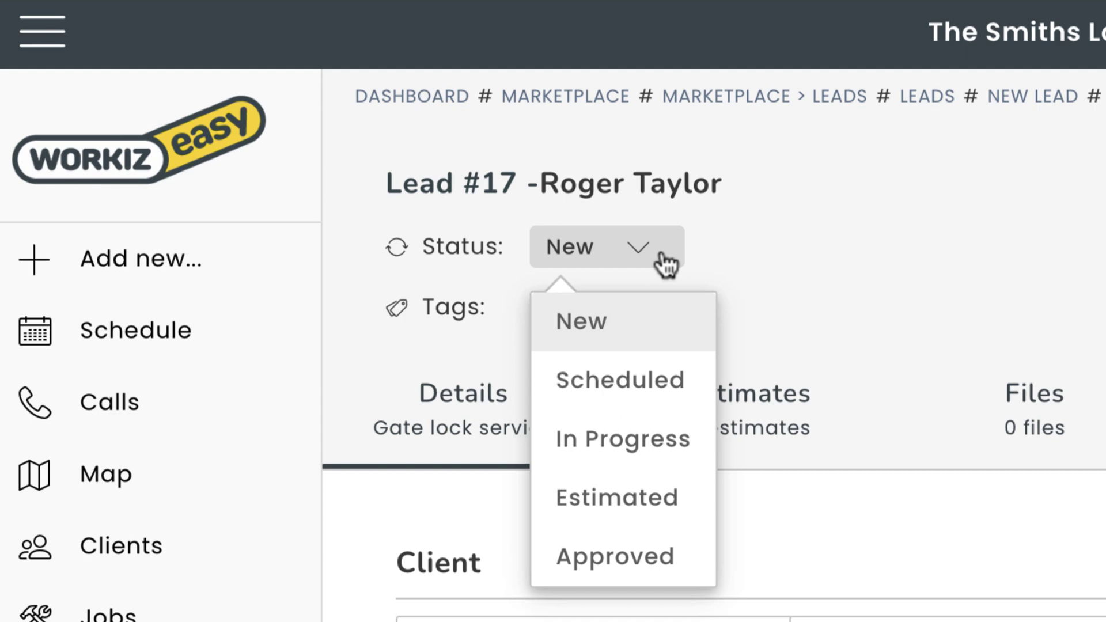
click(666, 263)
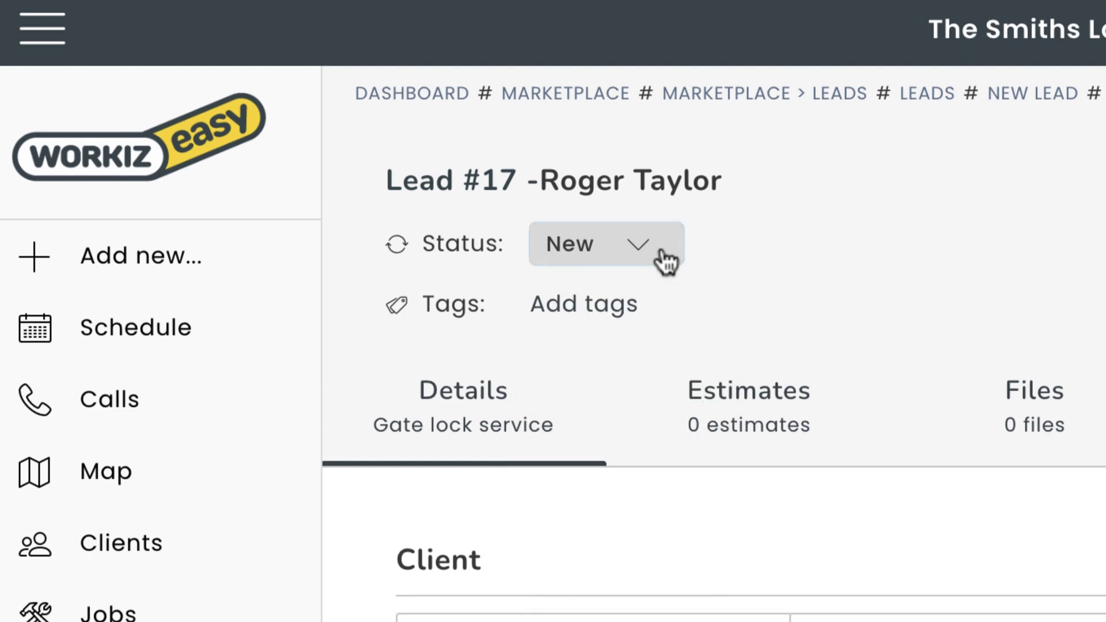
click(634, 305)
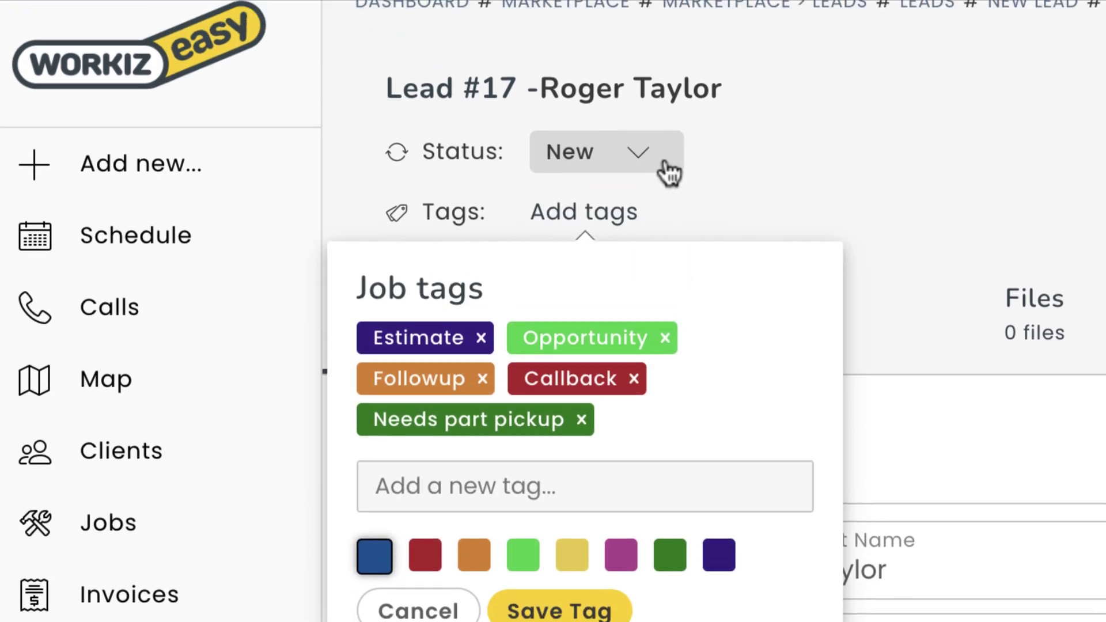
click(667, 116)
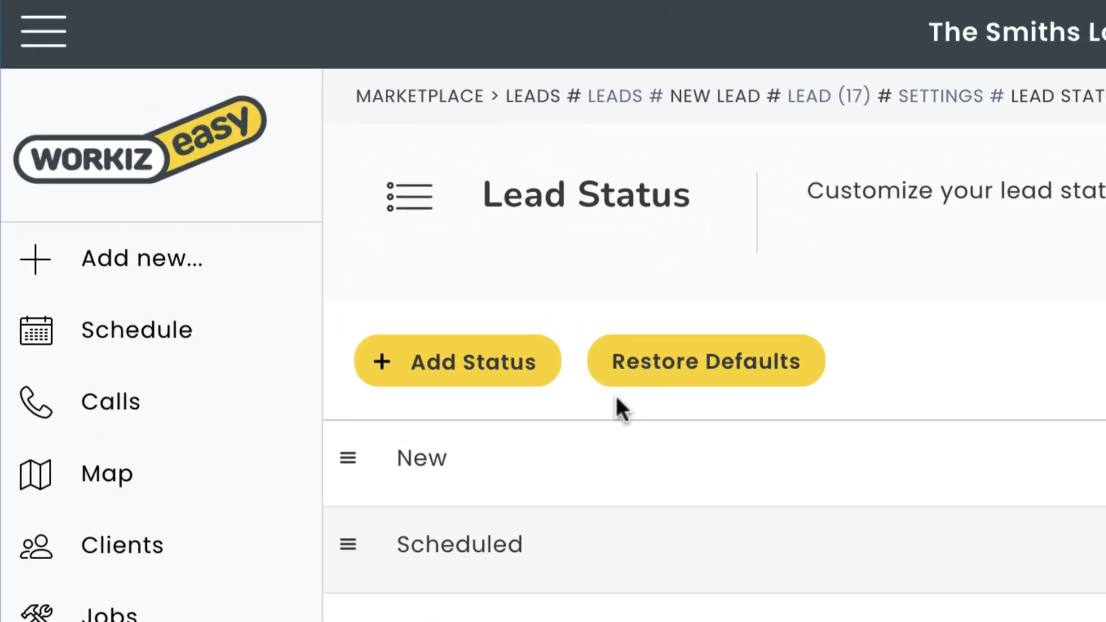
click(259, 191)
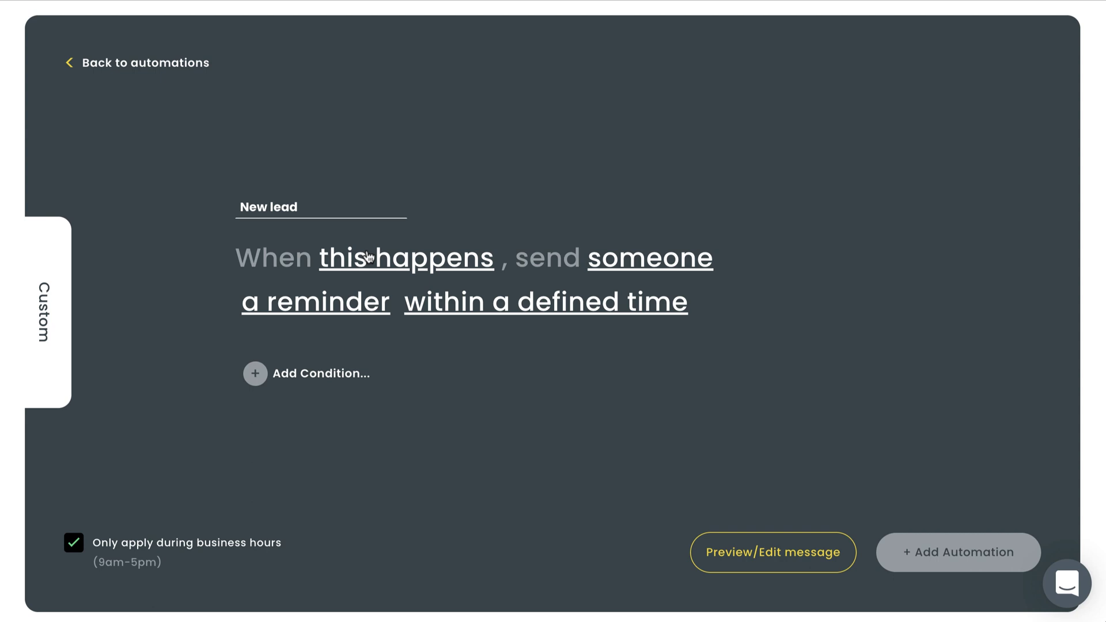
- Set the automation to send the client a text message when a lead is new
click(369, 257)
click(370, 337)
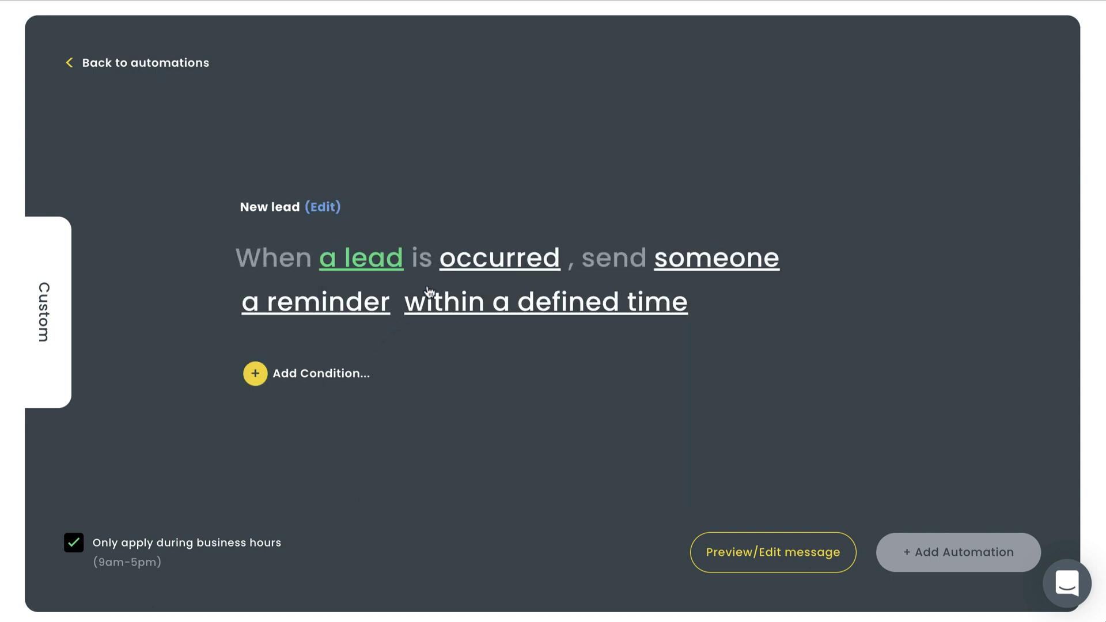
click(447, 266)
click(458, 300)
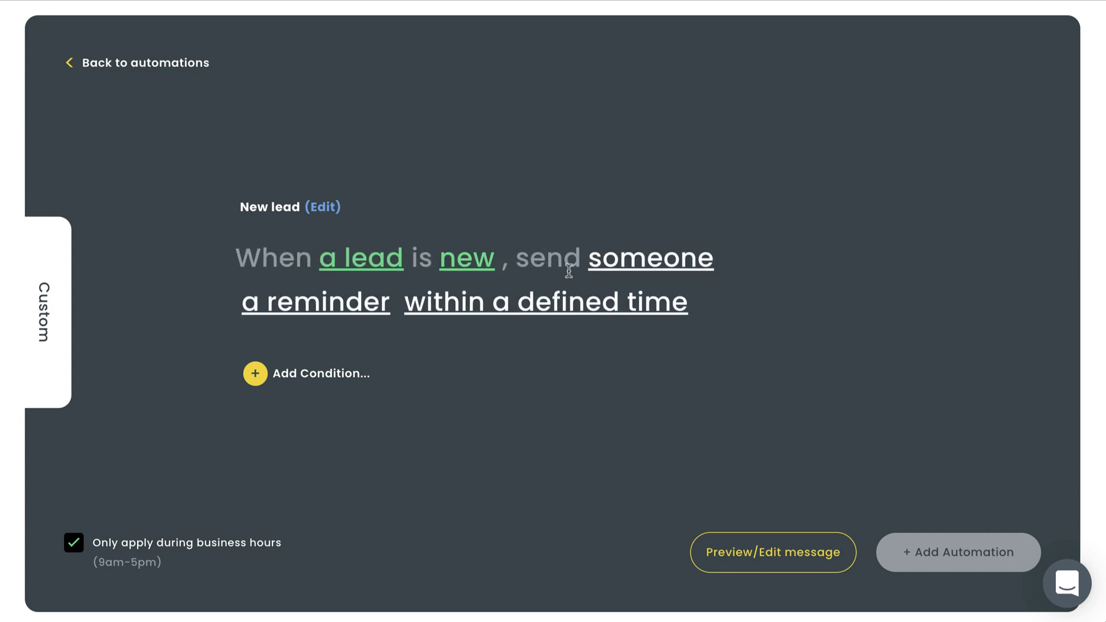
click(588, 274)
click(597, 333)
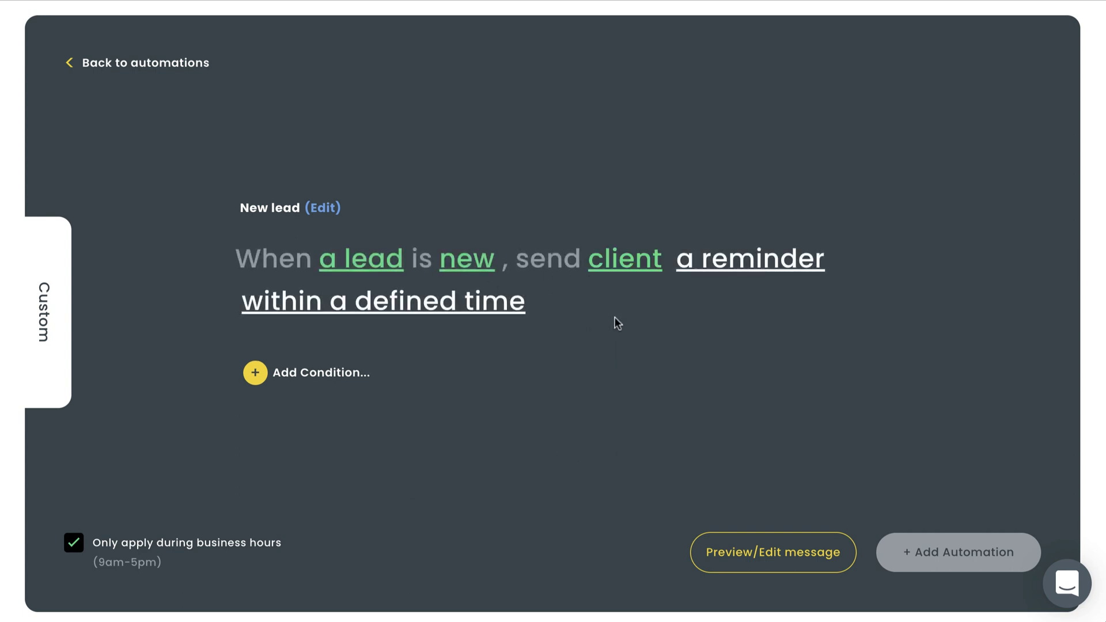
click(712, 268)
click(714, 301)
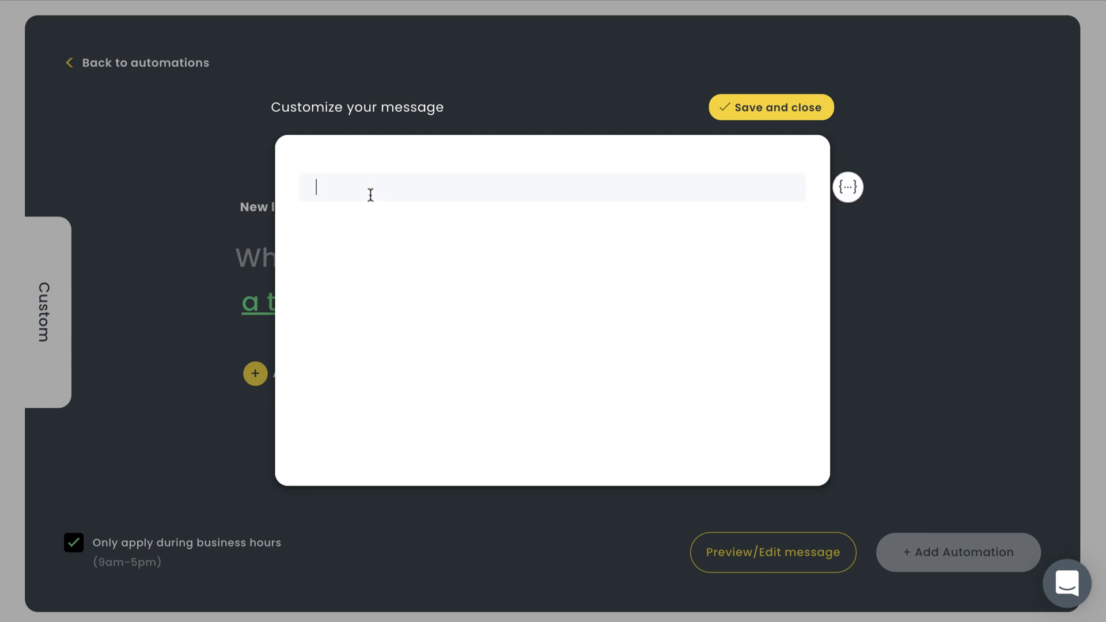
- Write a check-in message using the account_business_name placeholder and save it
text(Hi, this is Kristian from)
click(848, 187)
click(922, 69)
text(. Reaching out to see if you're still interested in the job we discussed recently.)
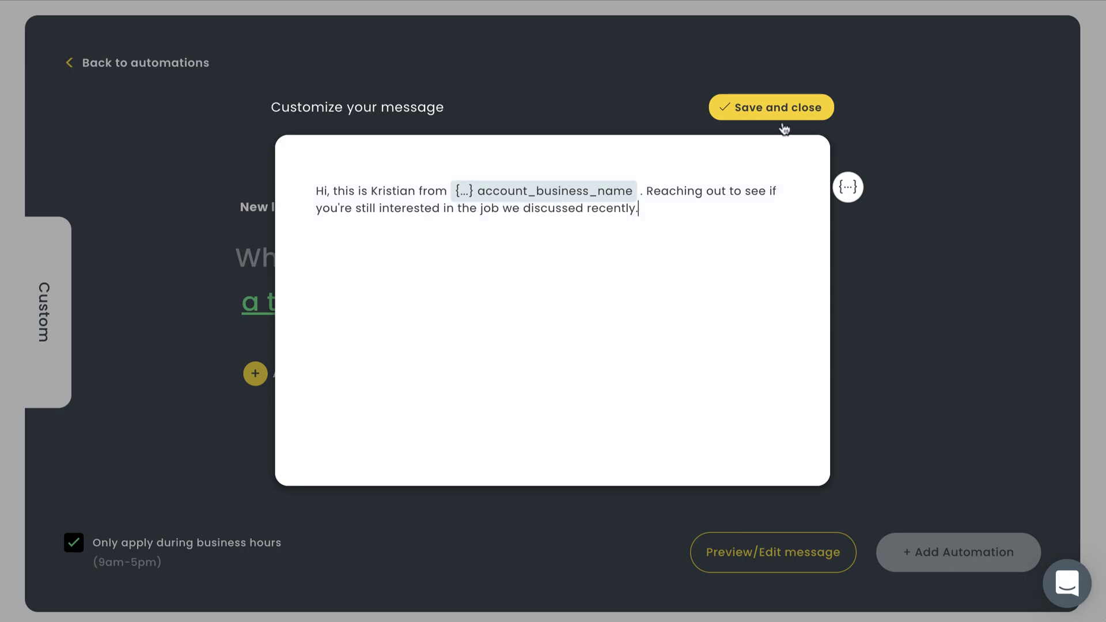
click(794, 107)
- Change the trigger to lead estimated and reword the message to ask about reviewing the estimates
click(466, 258)
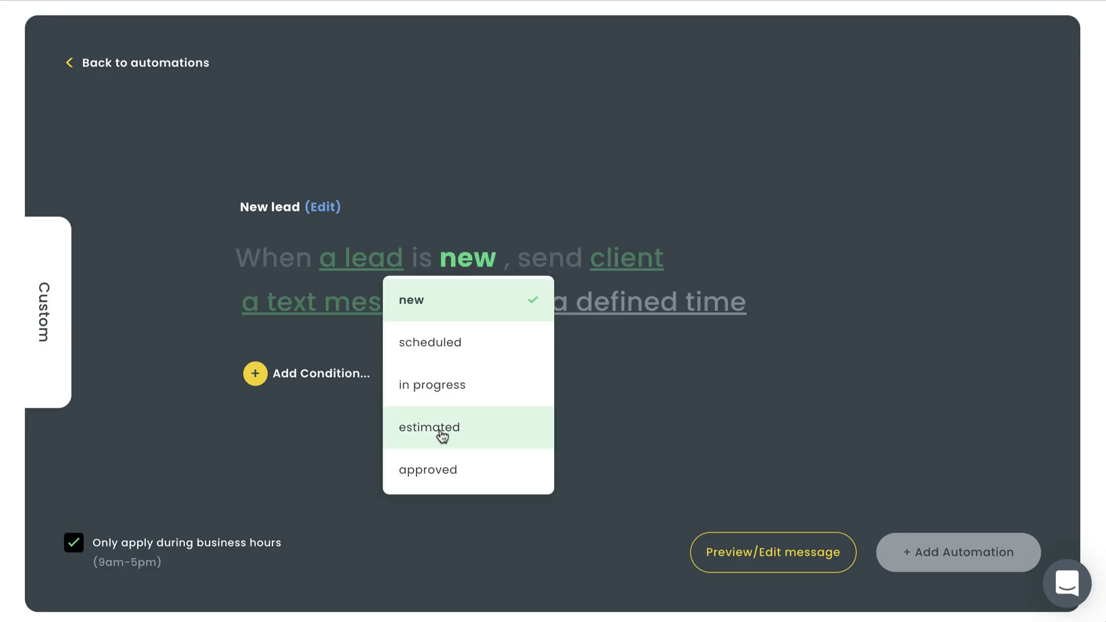
click(442, 436)
click(344, 302)
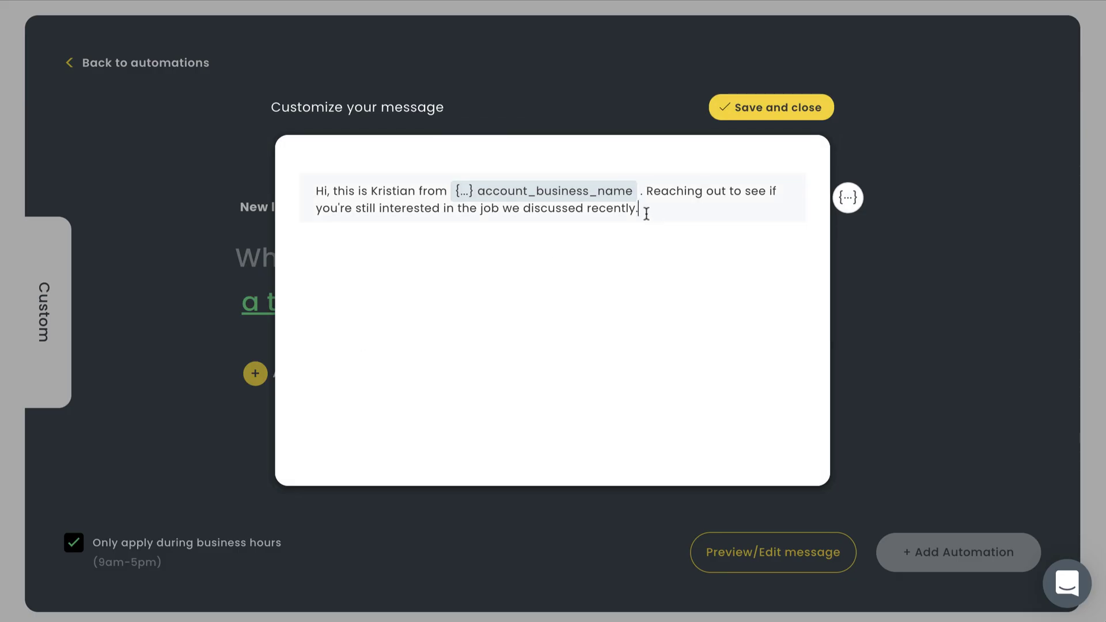
drag(646, 214, 333, 208)
text('ve had a chance to review the estimates we provided.)
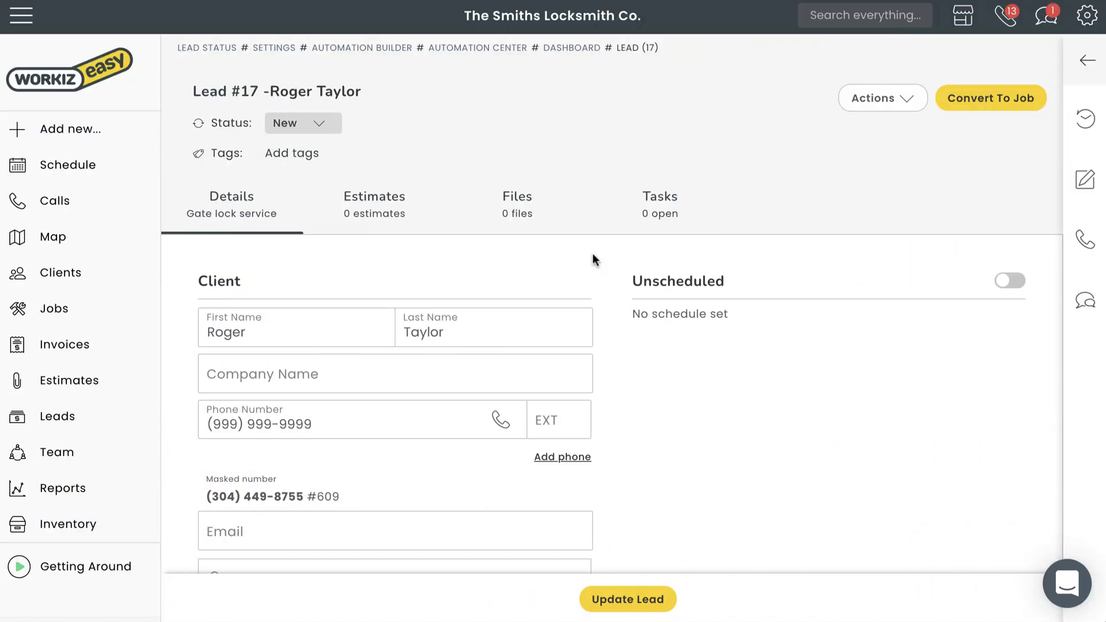
- Schedule the lead for Apr 29th, 2022, 1:30–2:30 pm and save the client's street address
click(1009, 281)
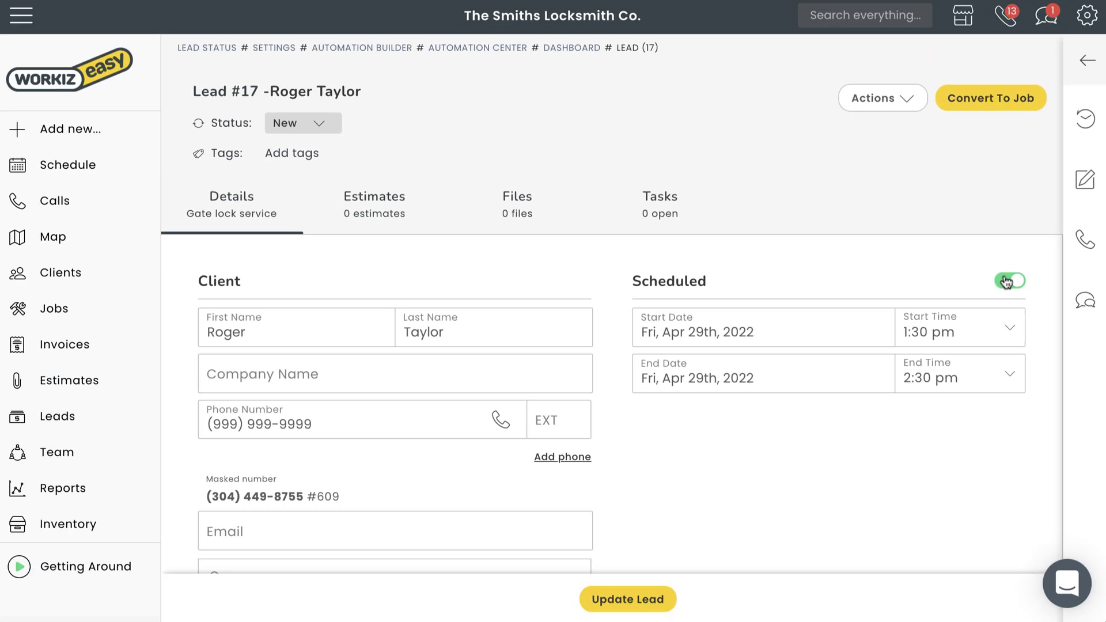
scroll(634, 427, down, 3)
click(521, 404)
click(844, 339)
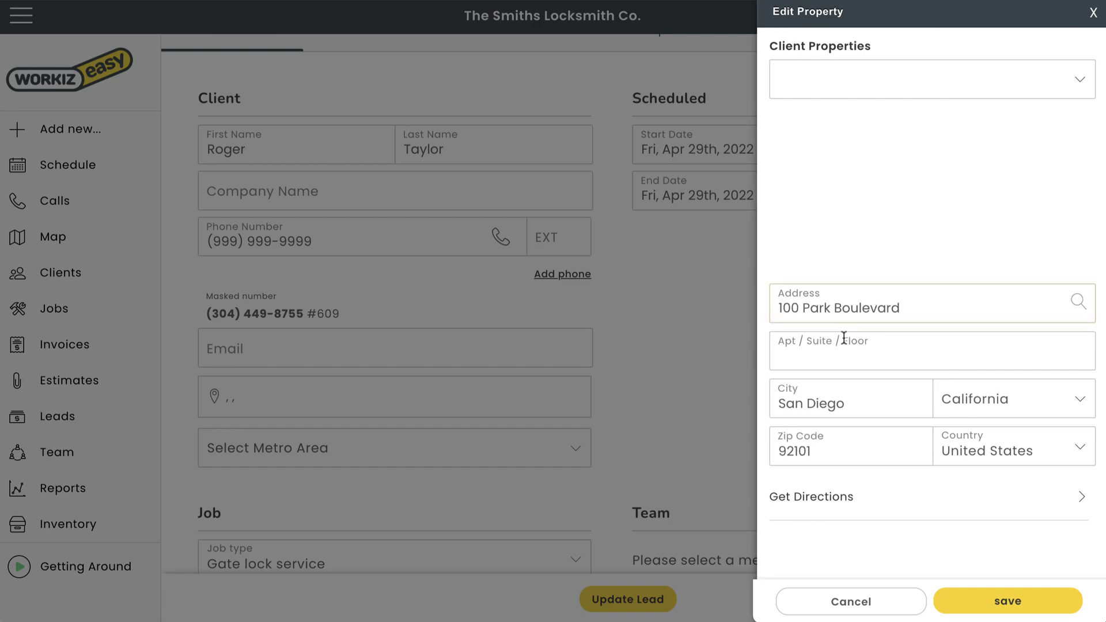
click(1007, 601)
click(630, 373)
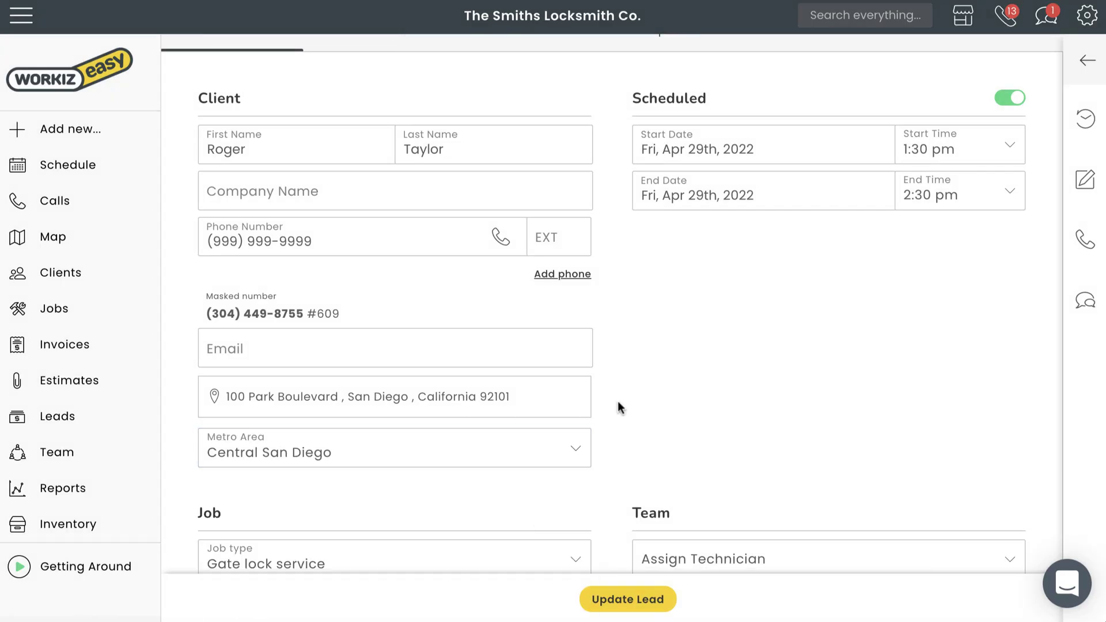
- Set the lead status to Scheduled and view its estimates
scroll(617, 401, up, 3)
click(311, 123)
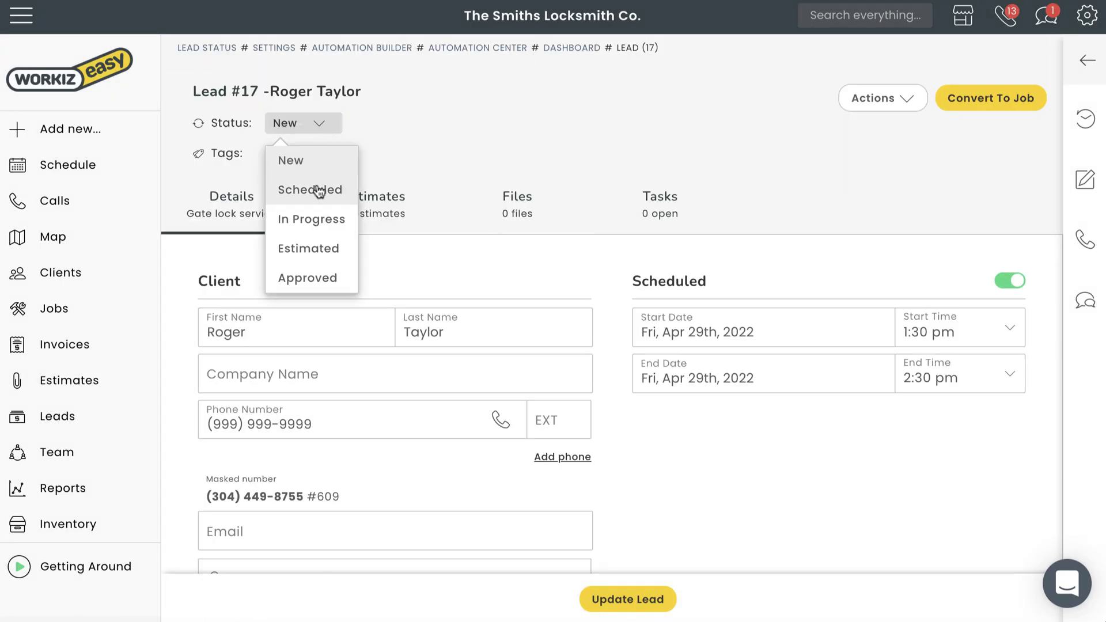
click(319, 188)
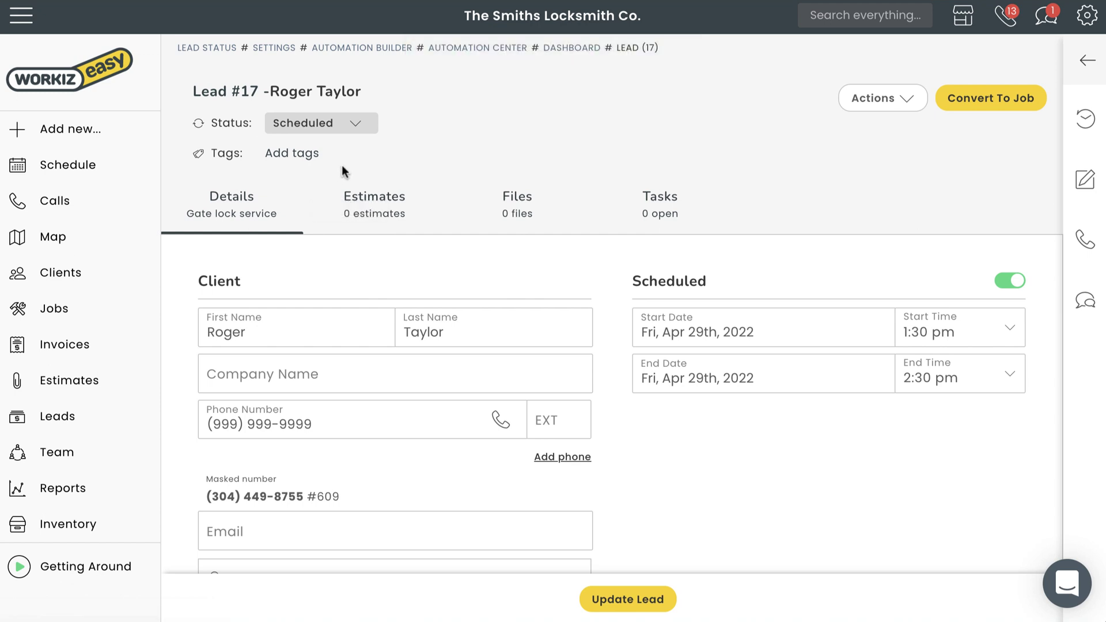
click(368, 203)
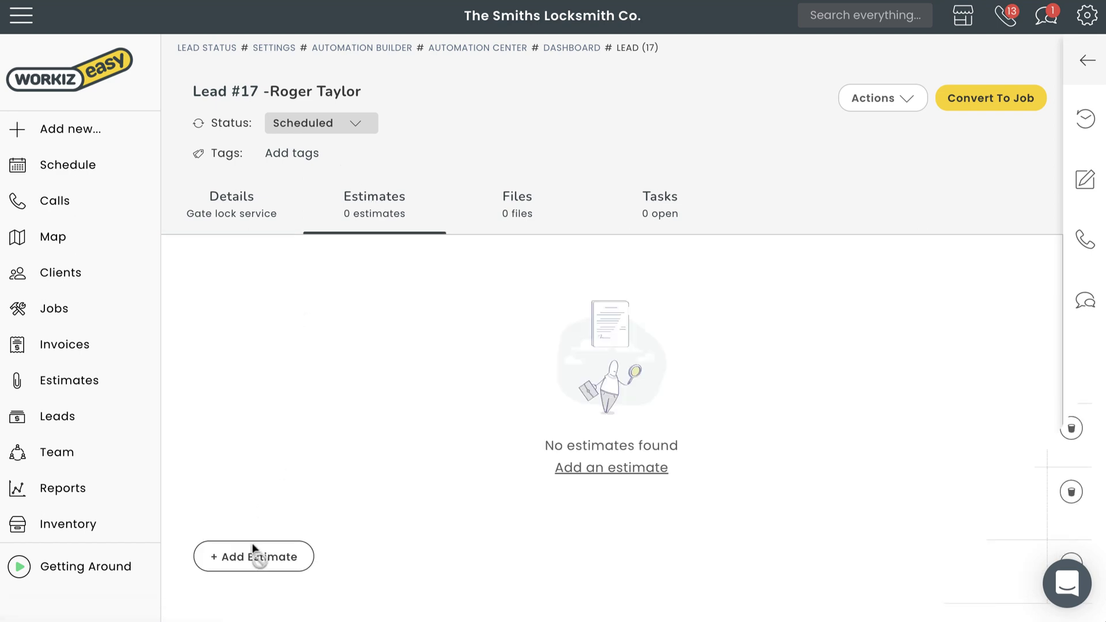
- Add an estimate and send all three estimates to the client as a proposal
click(254, 556)
click(1055, 134)
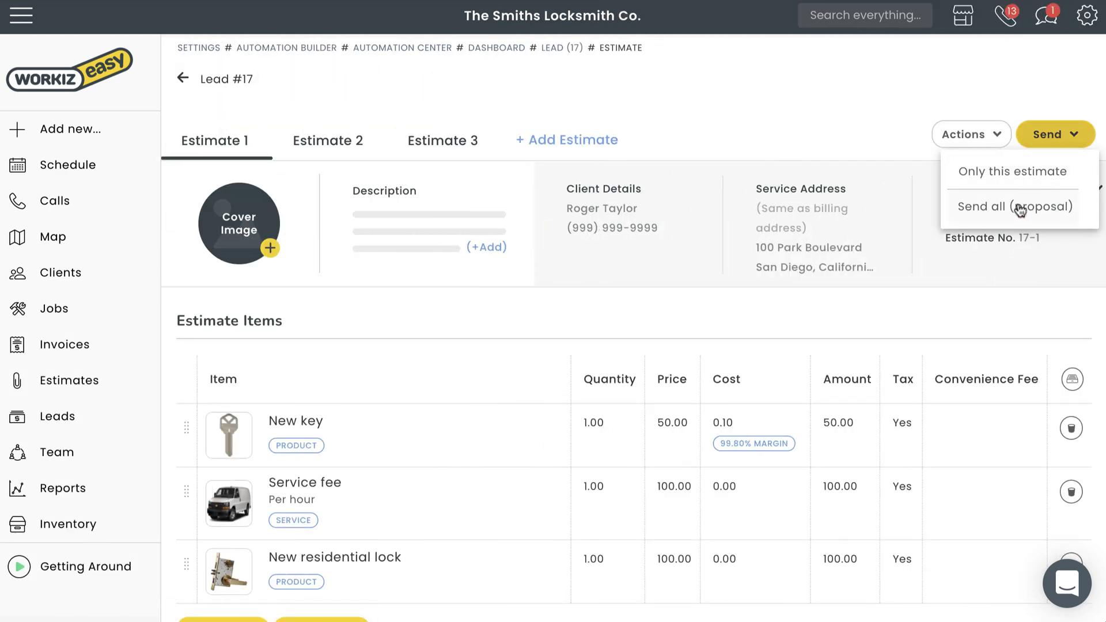
click(1018, 207)
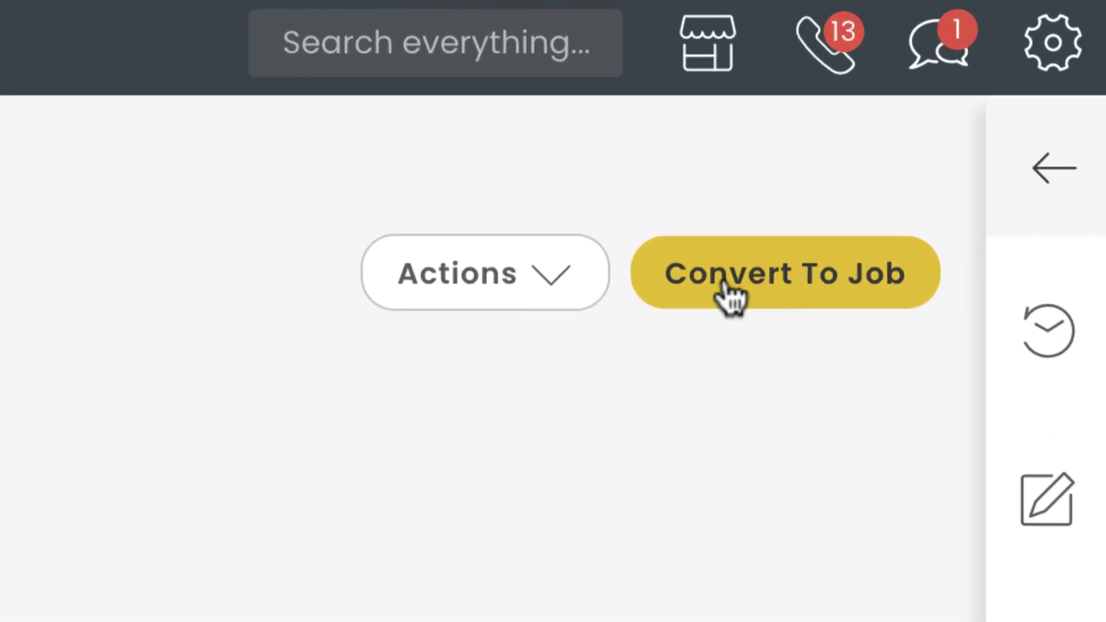
- Convert the lead to a job using Estimate 2 for 484.88 and review its line items
click(968, 100)
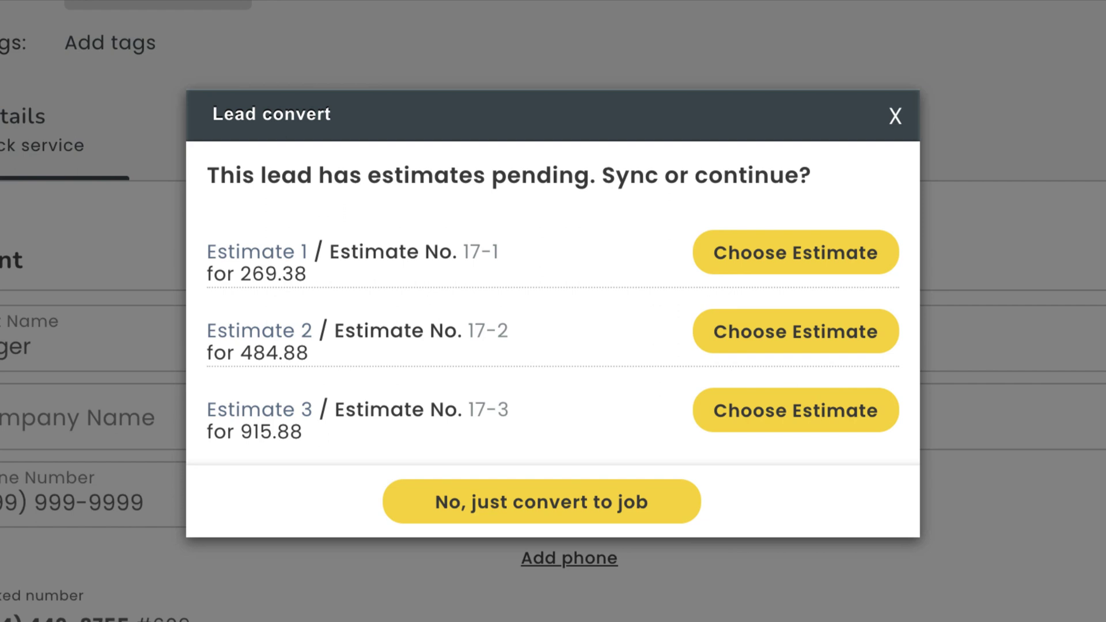
click(792, 328)
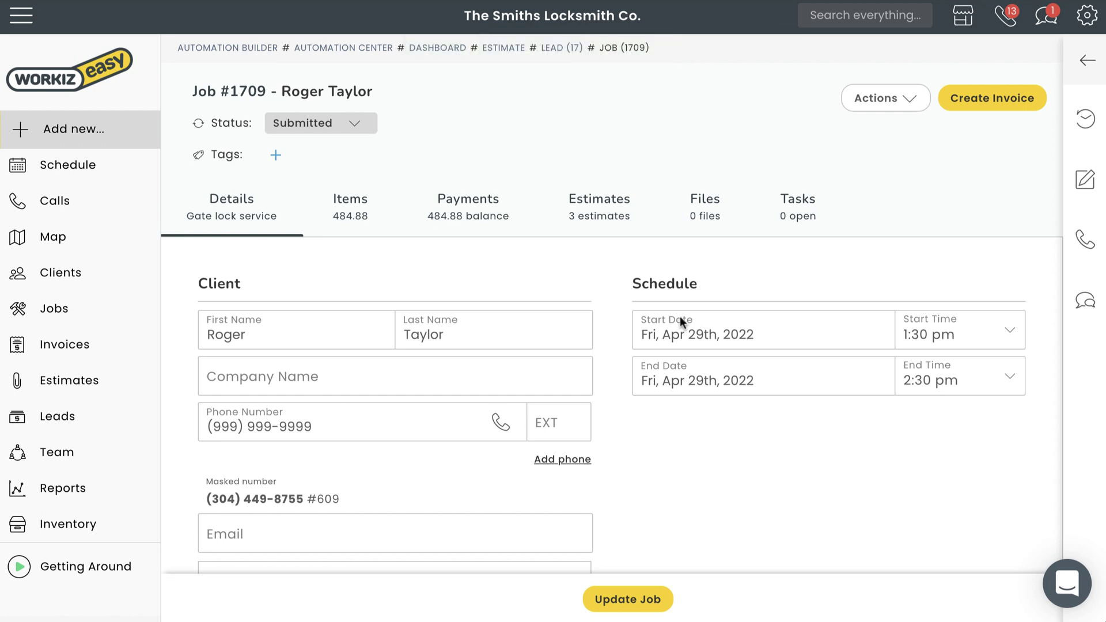
click(349, 217)
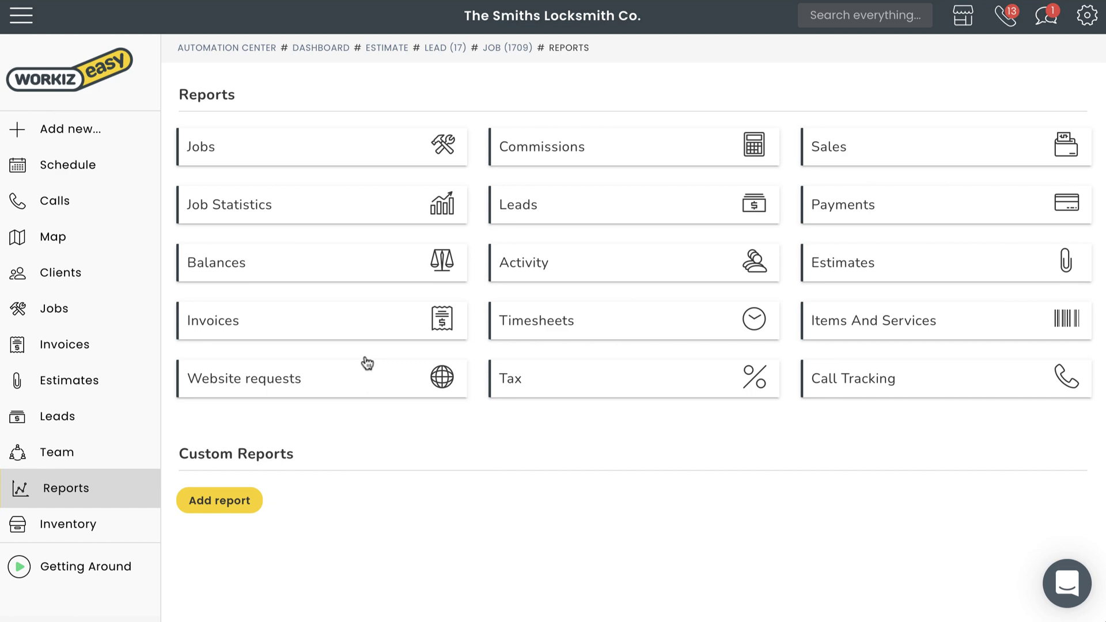
- Open the Leads report from the Reports overview
click(582, 216)
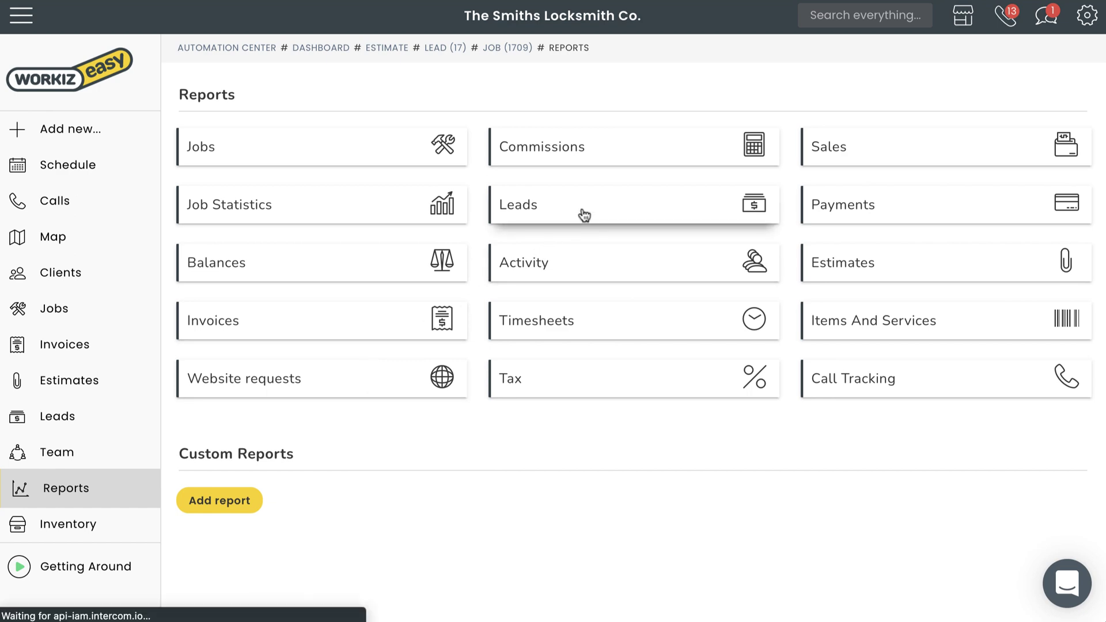